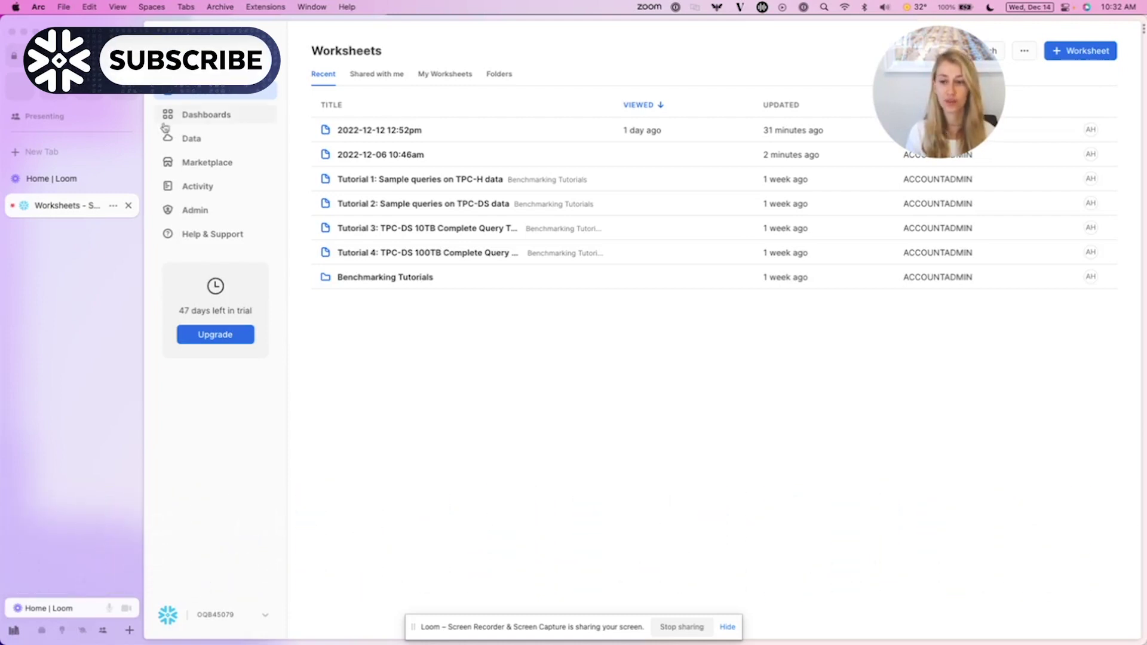
- In Snowsight, go from Admin's Usage page to the Partner Connect page
click(196, 211)
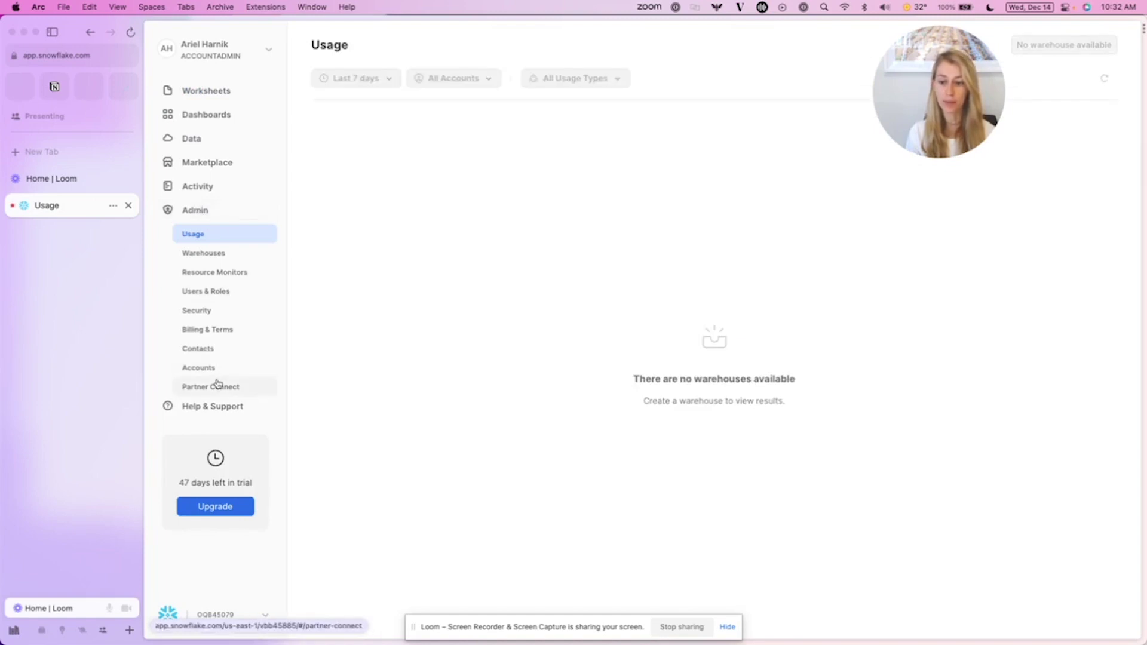
click(211, 386)
- Find Hex in Partner Connect, connect it to Snowflake, and activate the Hex account
click(560, 79)
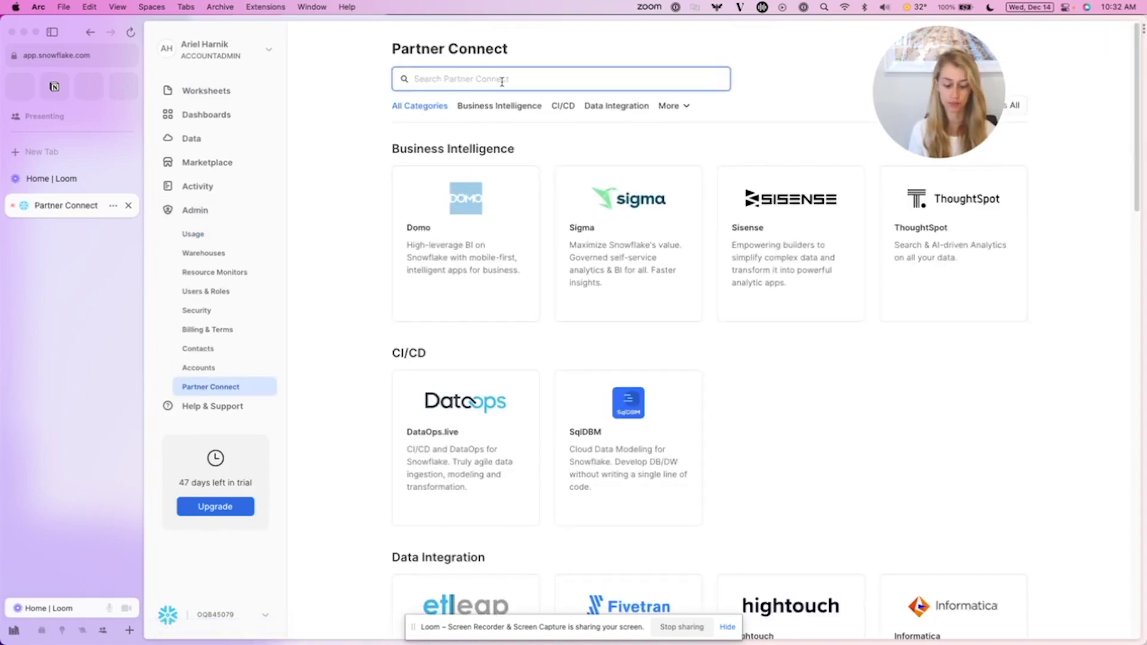
text(hex)
click(520, 234)
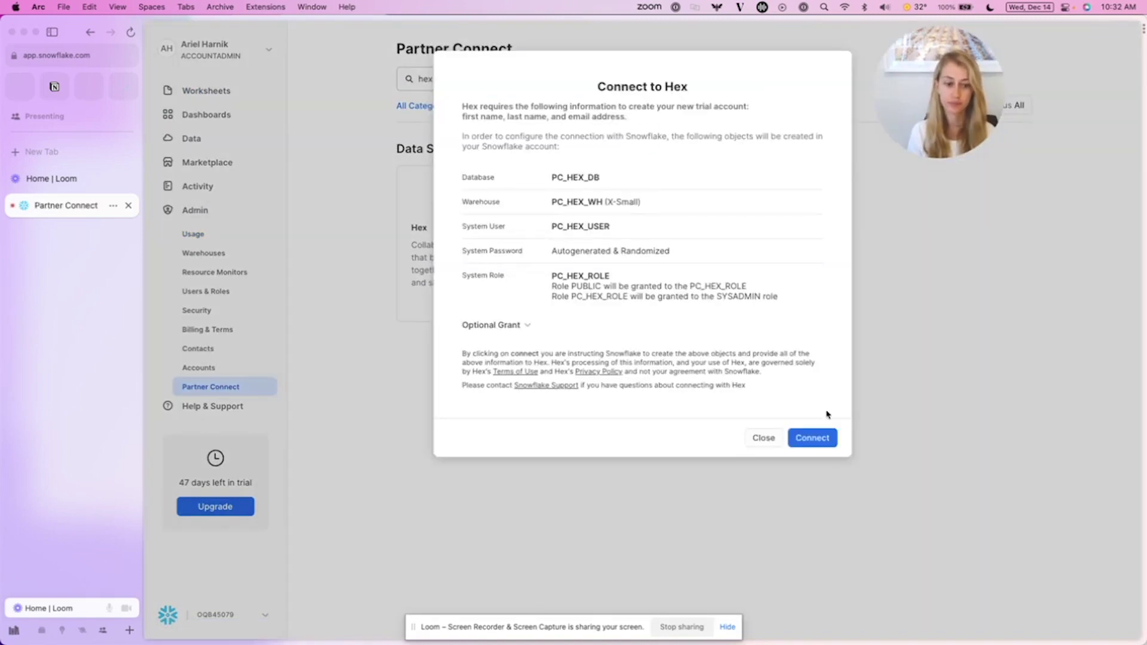
click(813, 438)
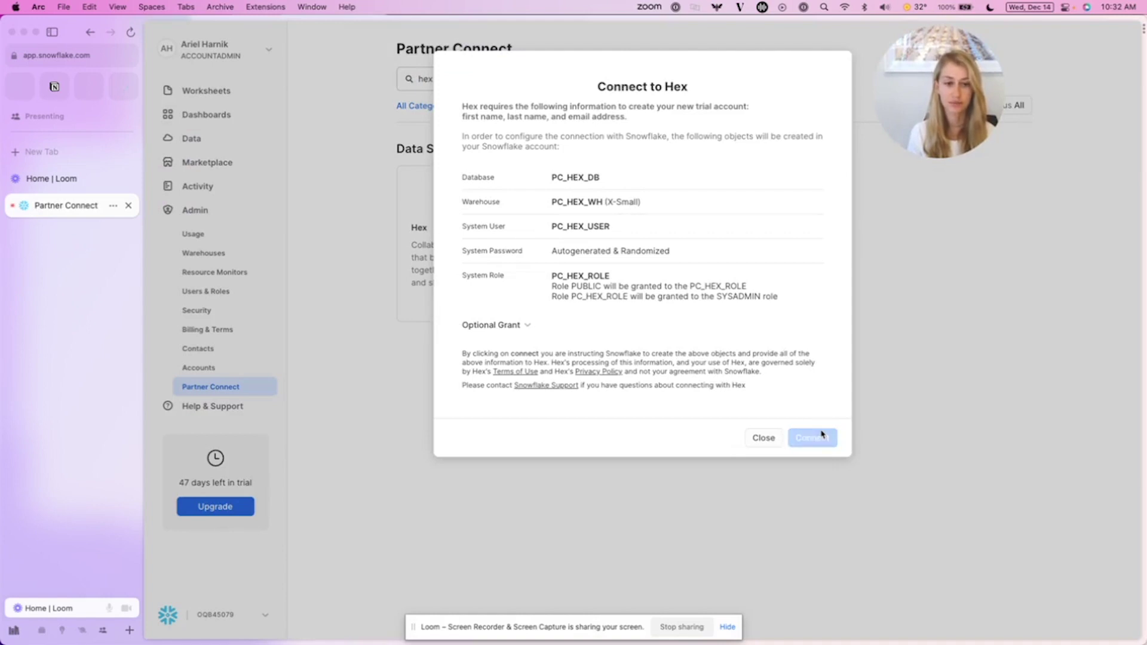
click(813, 170)
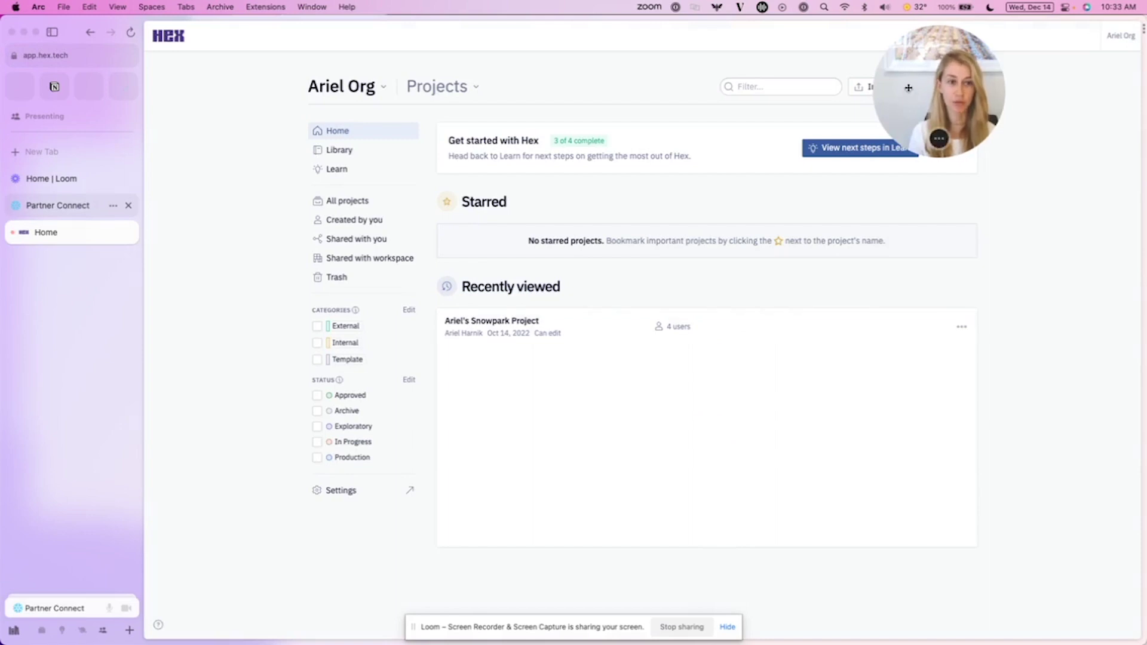
- Create the Hex project 'Snowpark Project' with the Snowpark (Python 3.8) image
drag(896, 61, 645, 61)
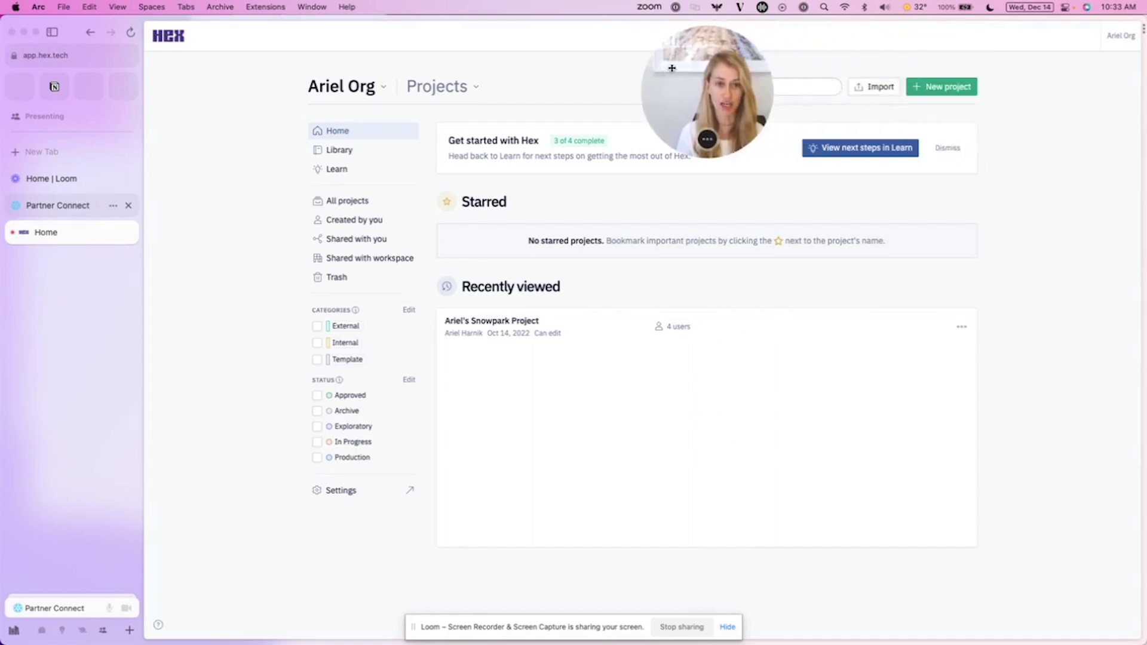
click(941, 86)
text(Snowpa)
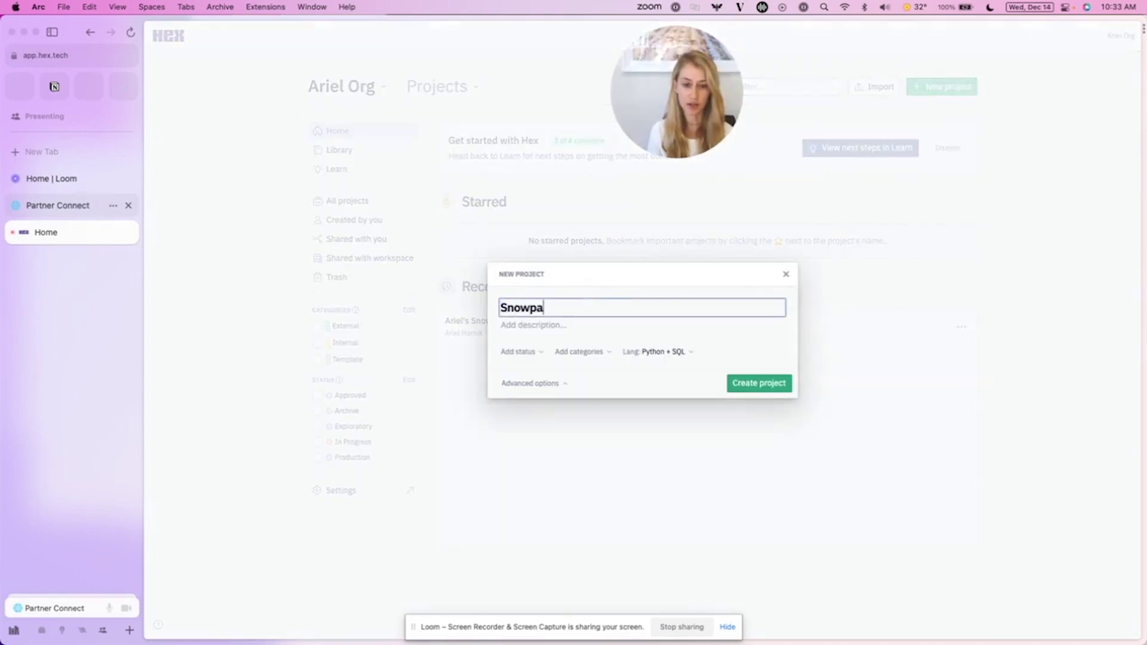
text(rk Project)
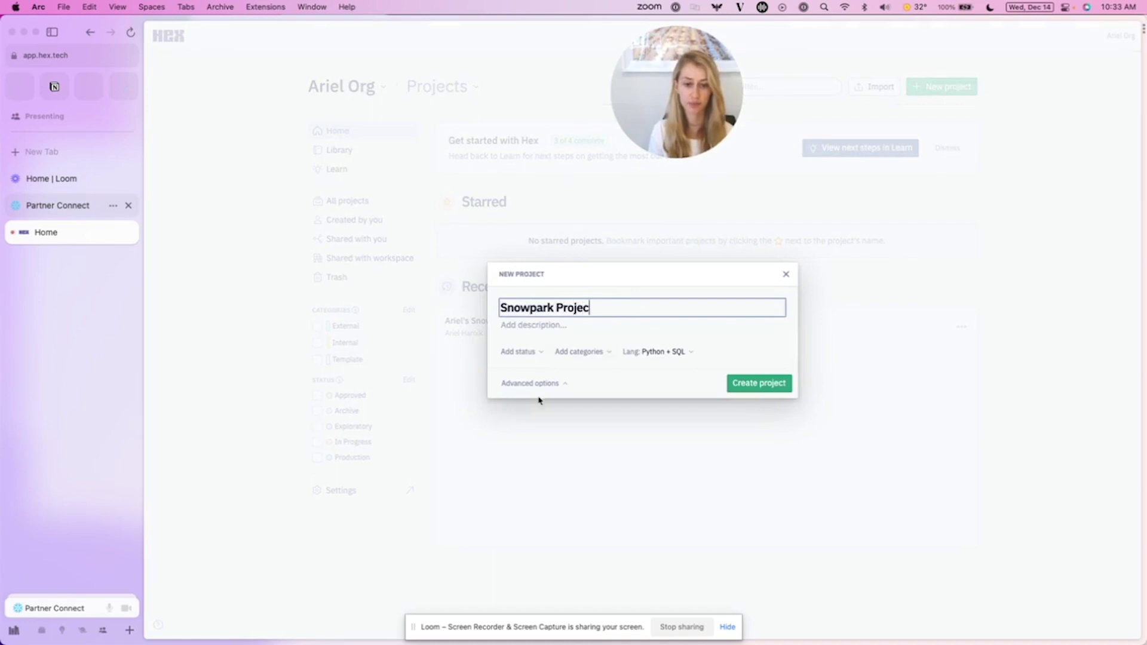
click(529, 383)
click(537, 383)
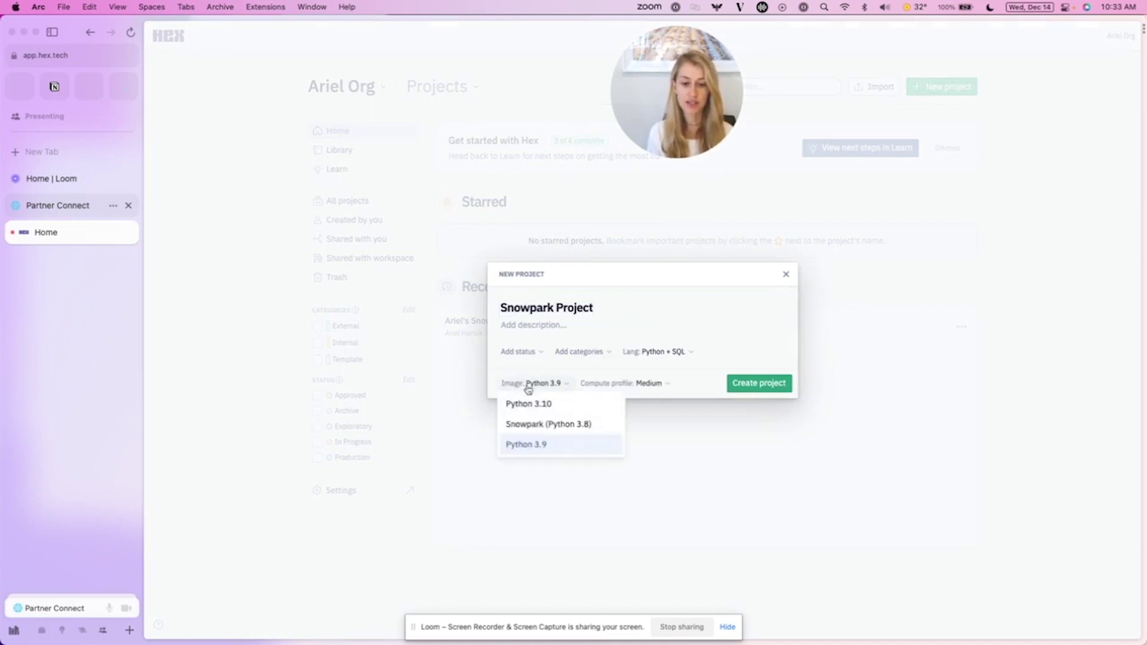
click(536, 423)
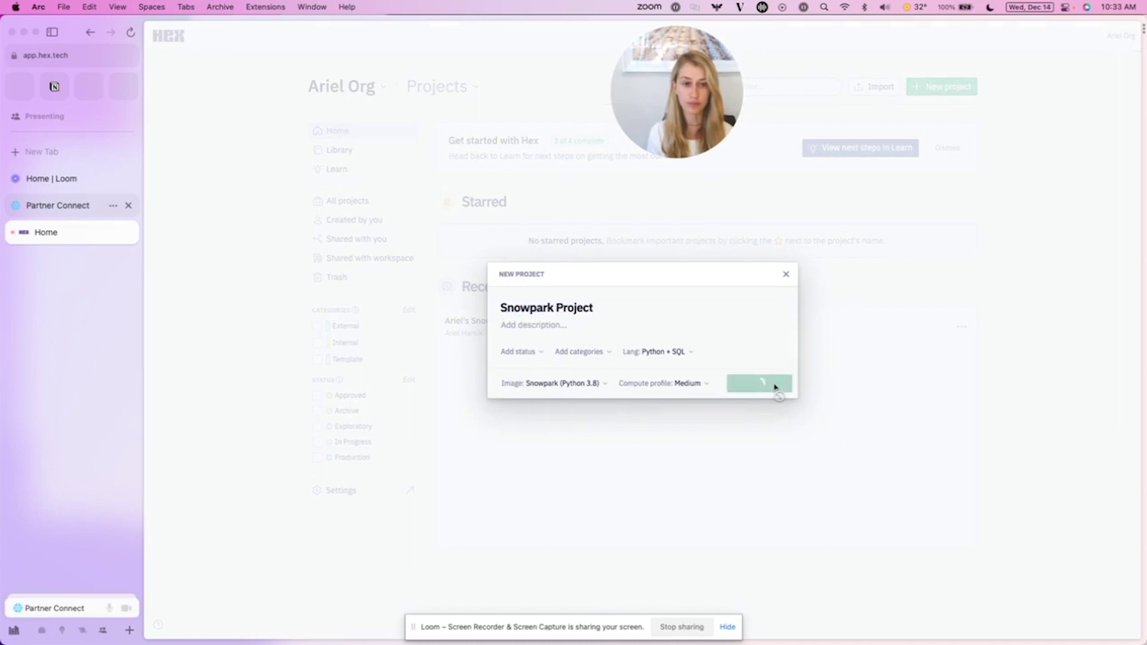
click(759, 383)
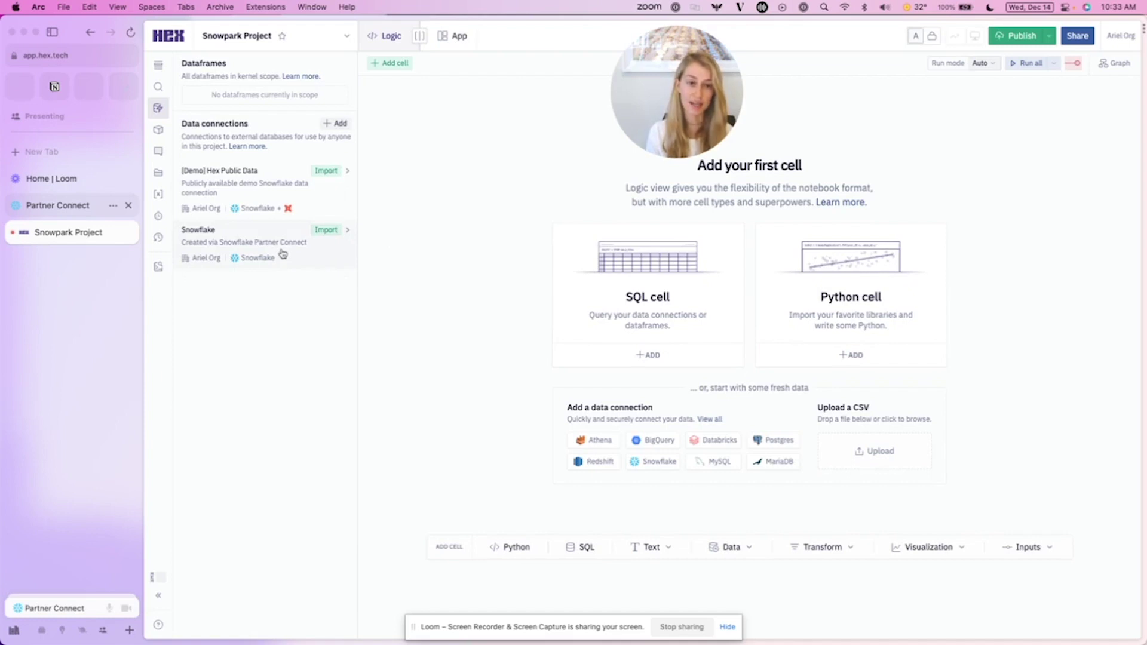
- Import the Snowflake connection and add a SQL cell for SNOWFLAKE_SAMPLE_DATA.TPCH_SF1.ORDERS
click(325, 230)
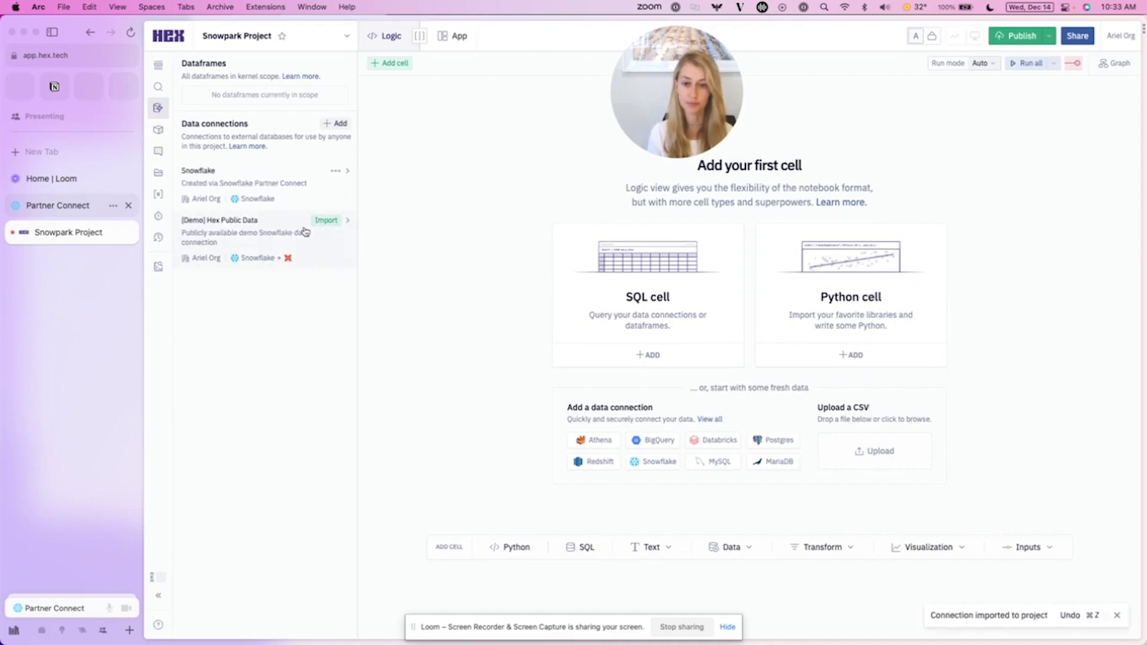
click(295, 179)
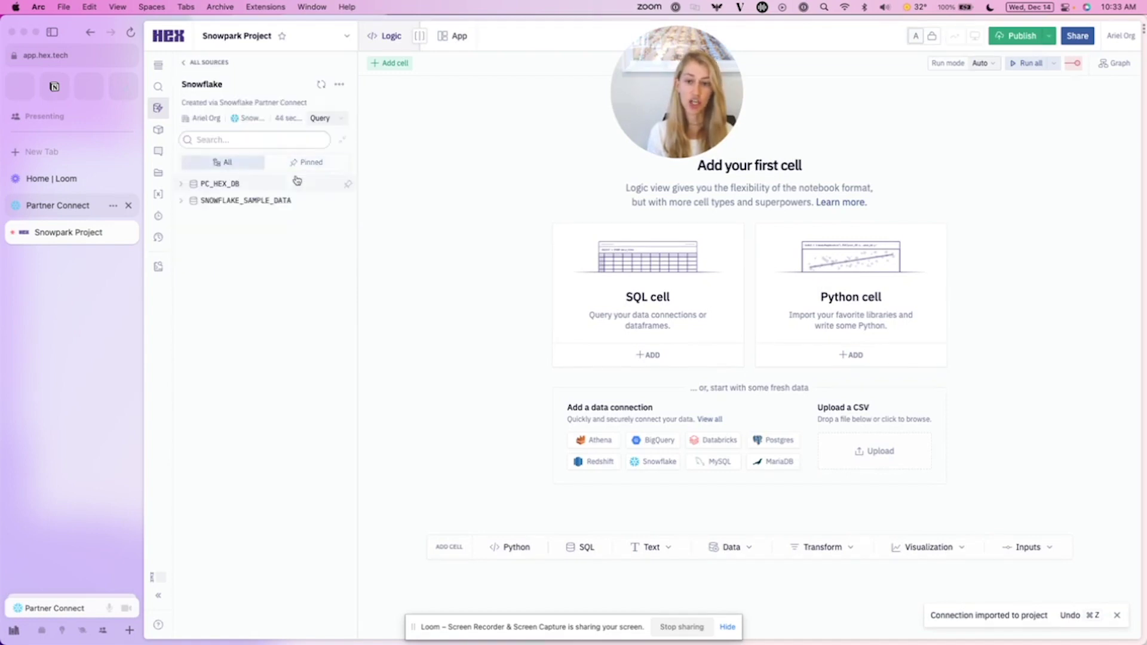
click(287, 199)
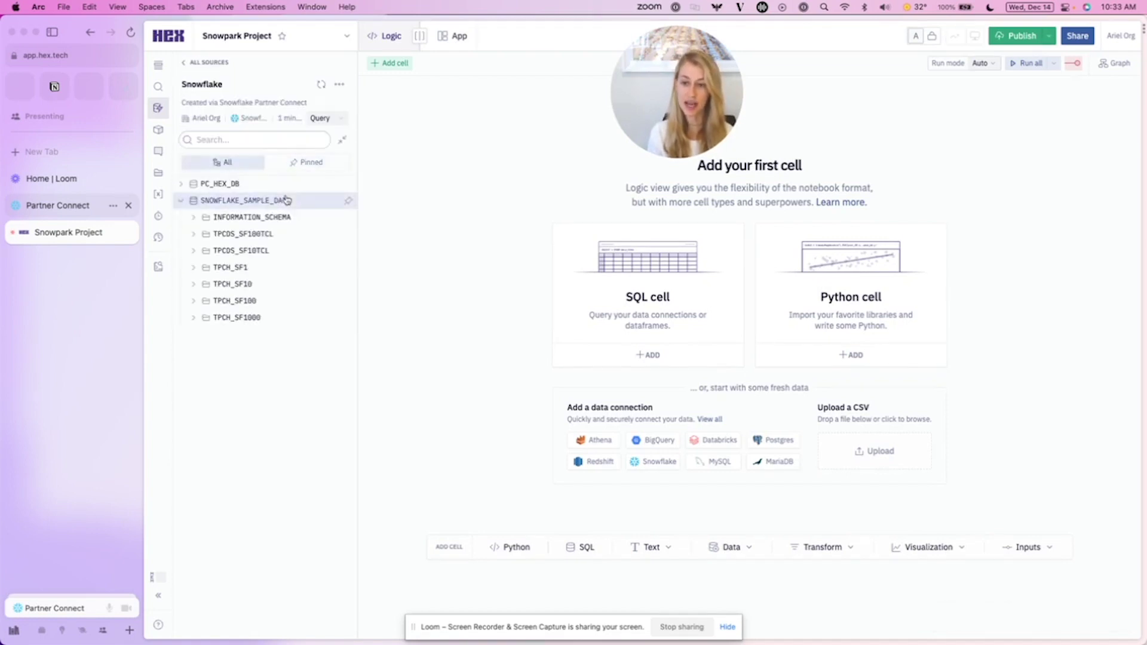
click(265, 269)
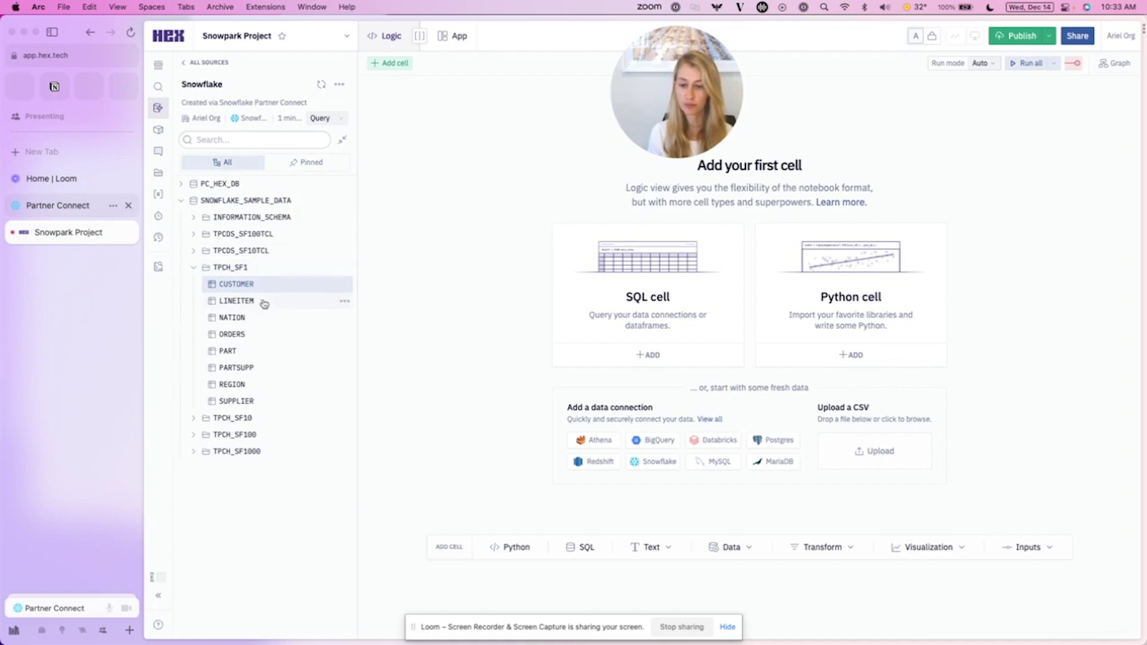
click(258, 334)
click(338, 336)
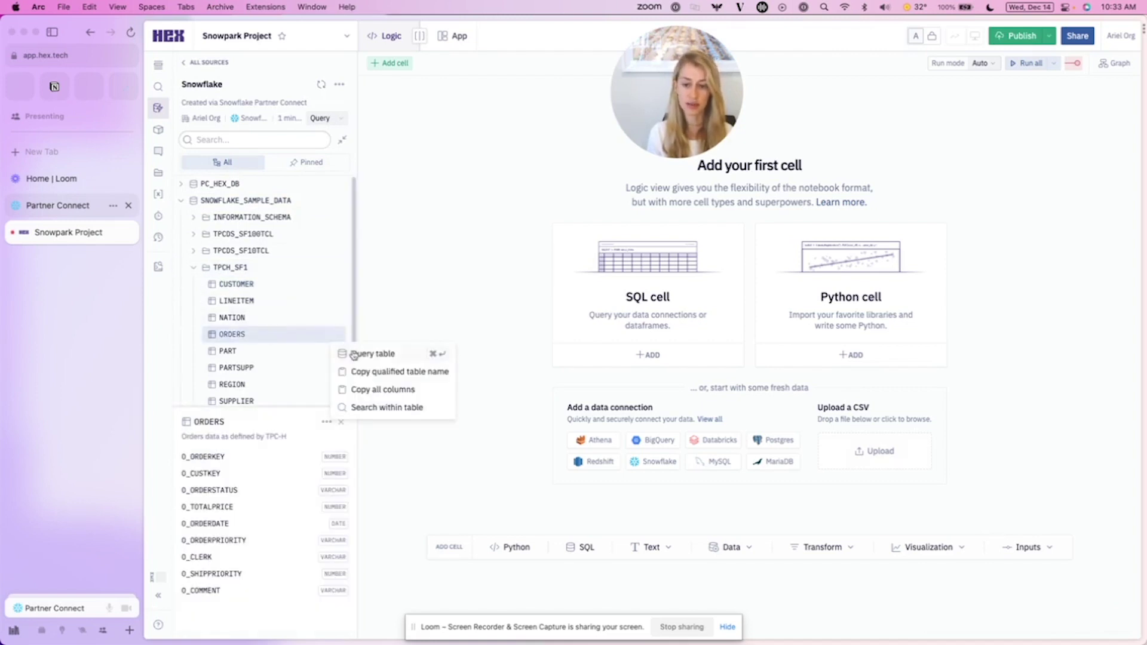
click(372, 353)
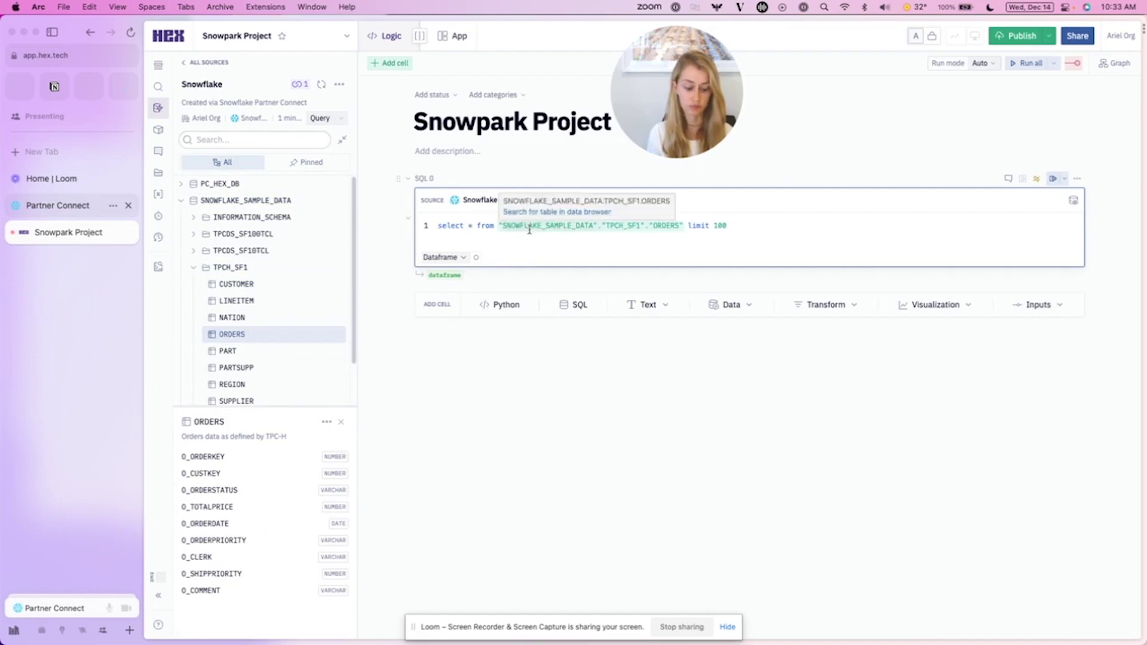
- Run the ORDERS query for 100 rows, then add a Get Snowpark session cell
key(super+Return)
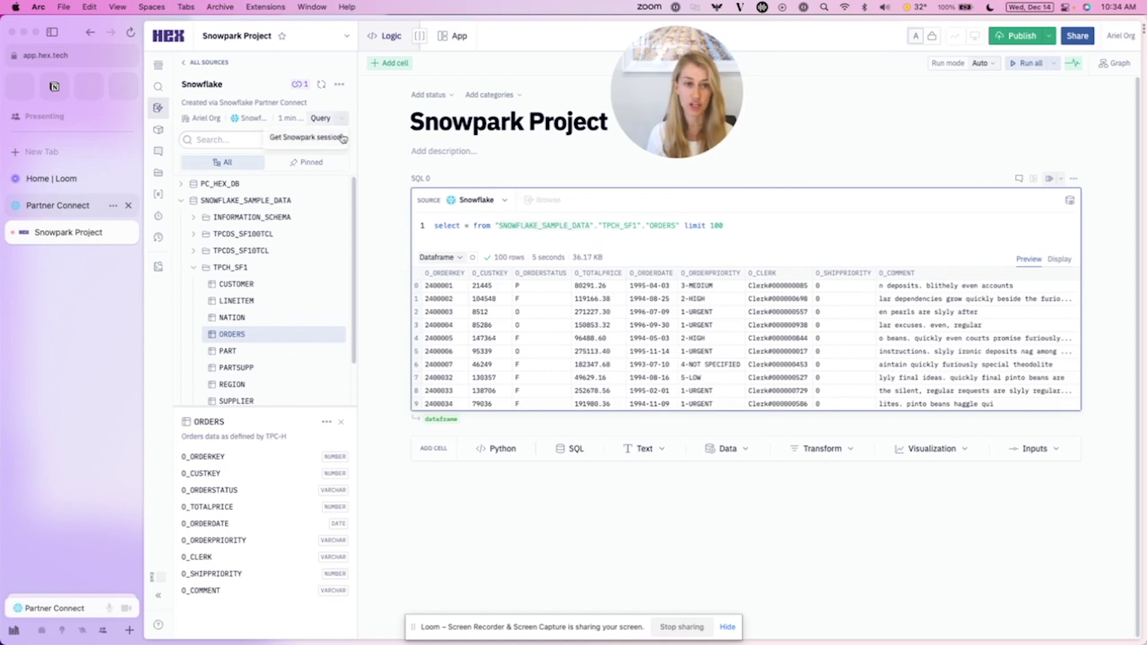
click(341, 119)
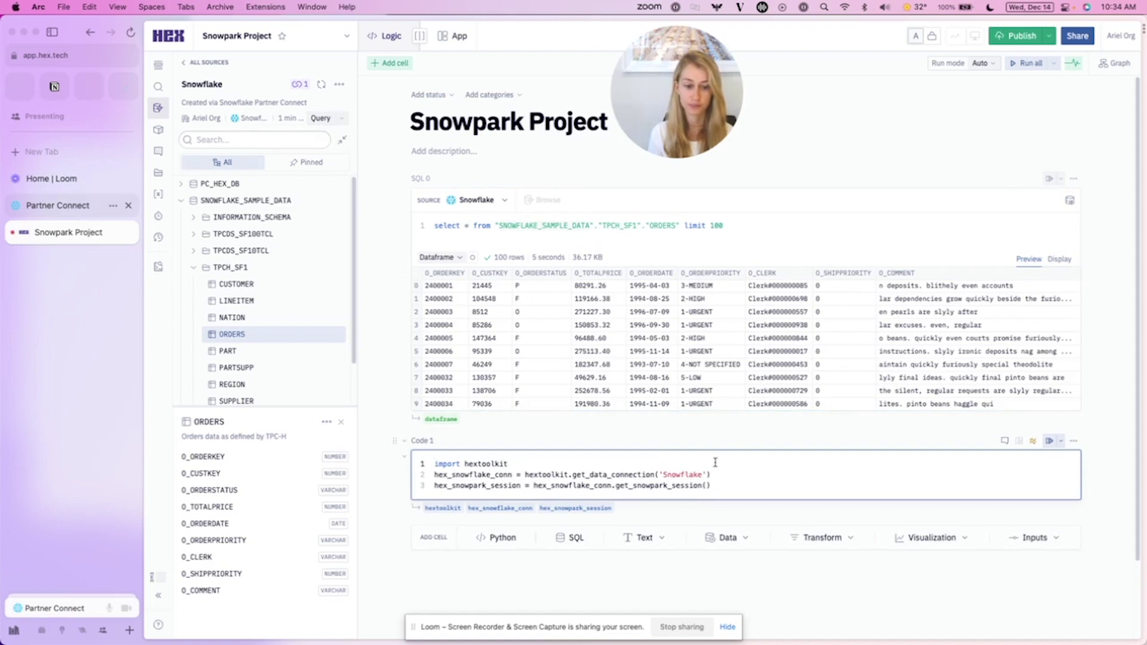
- Run the Snowpark session cell and add an empty Python cell below it
key(shift+Return)
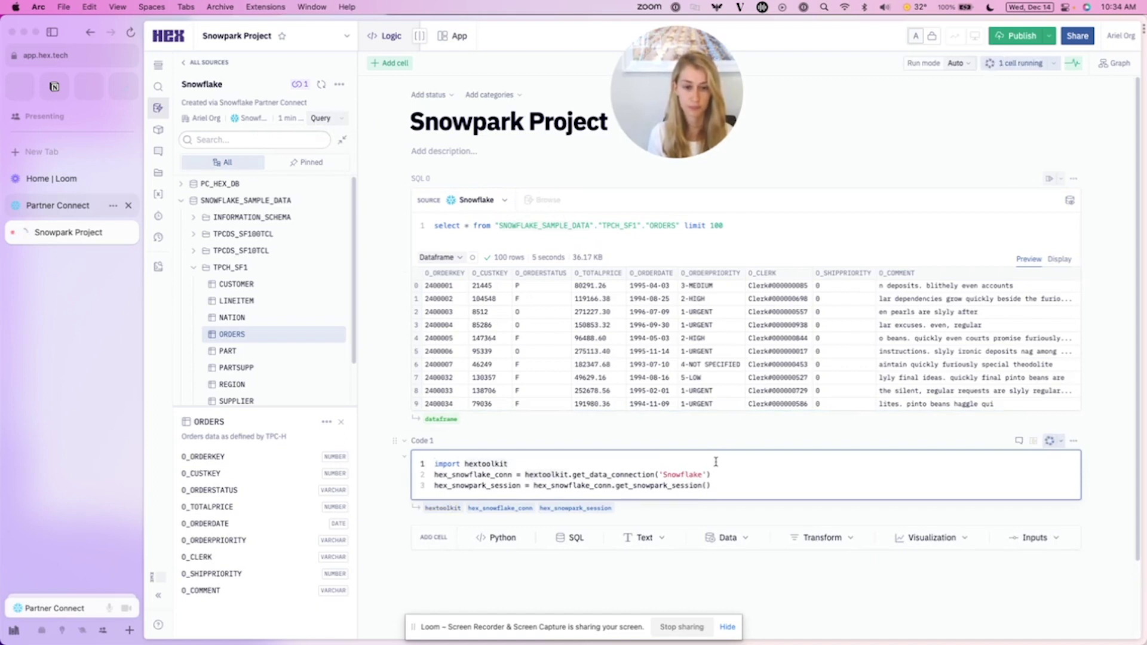
scroll(715, 462, down, 2)
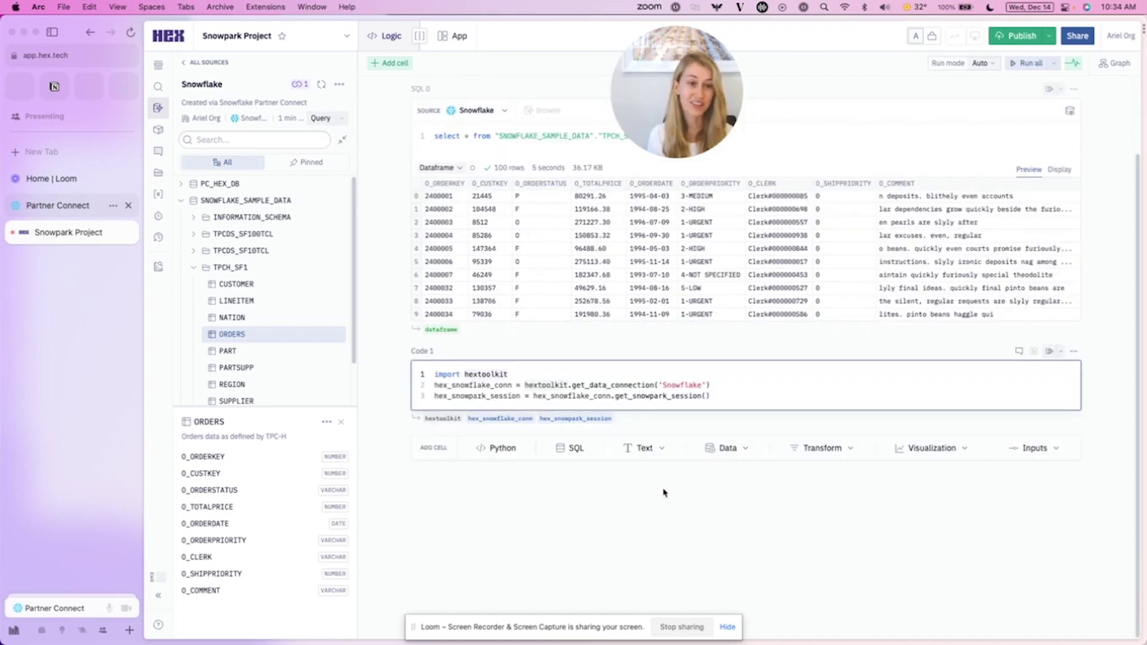
click(499, 449)
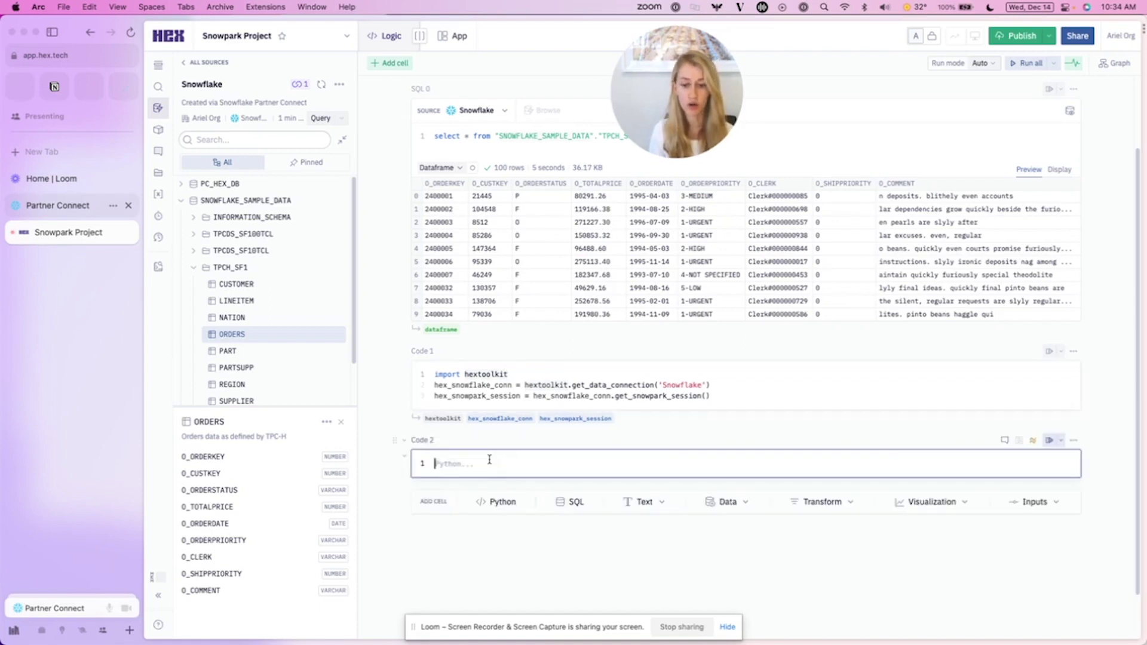
text(snow_f)
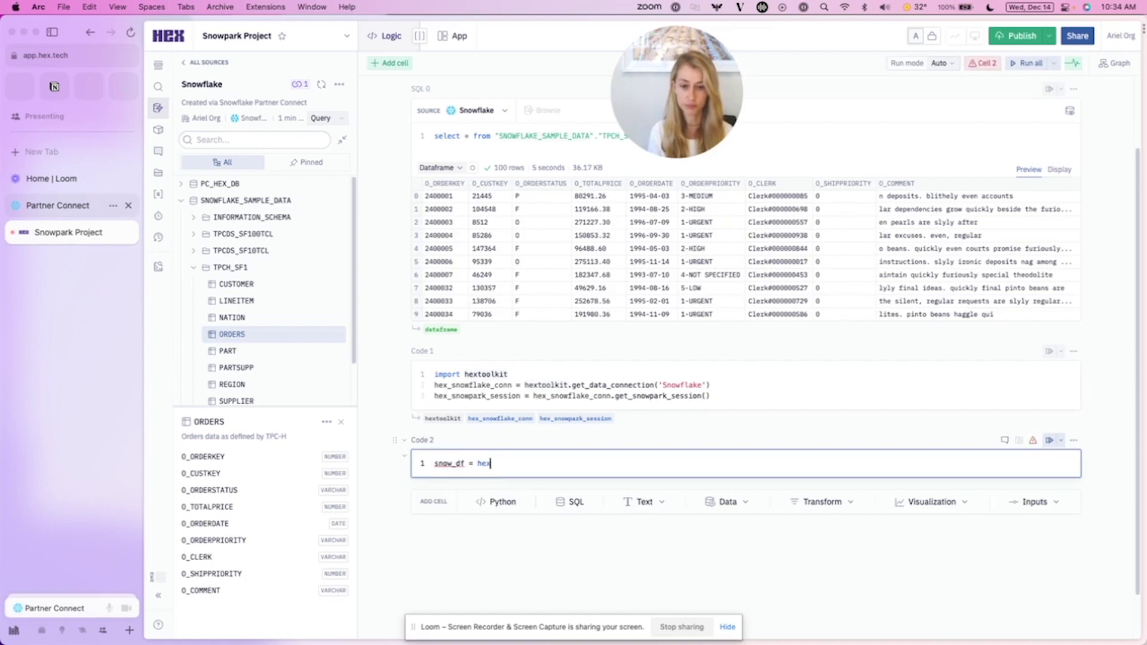
text(o)
- Write snow_df = hex_snowpark_session.table() using the ORDERS table path copied from the SQL cell
key(Down)
key(Return)
text(able()
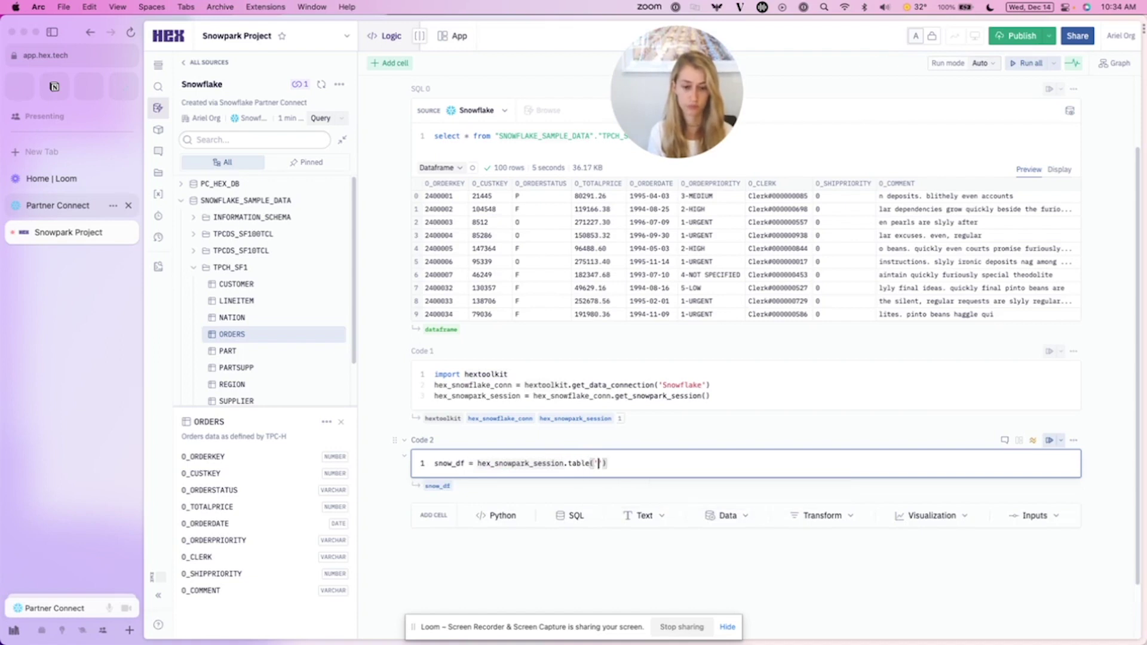
scroll(661, 189, up, 2)
scroll(660, 189, up, 1)
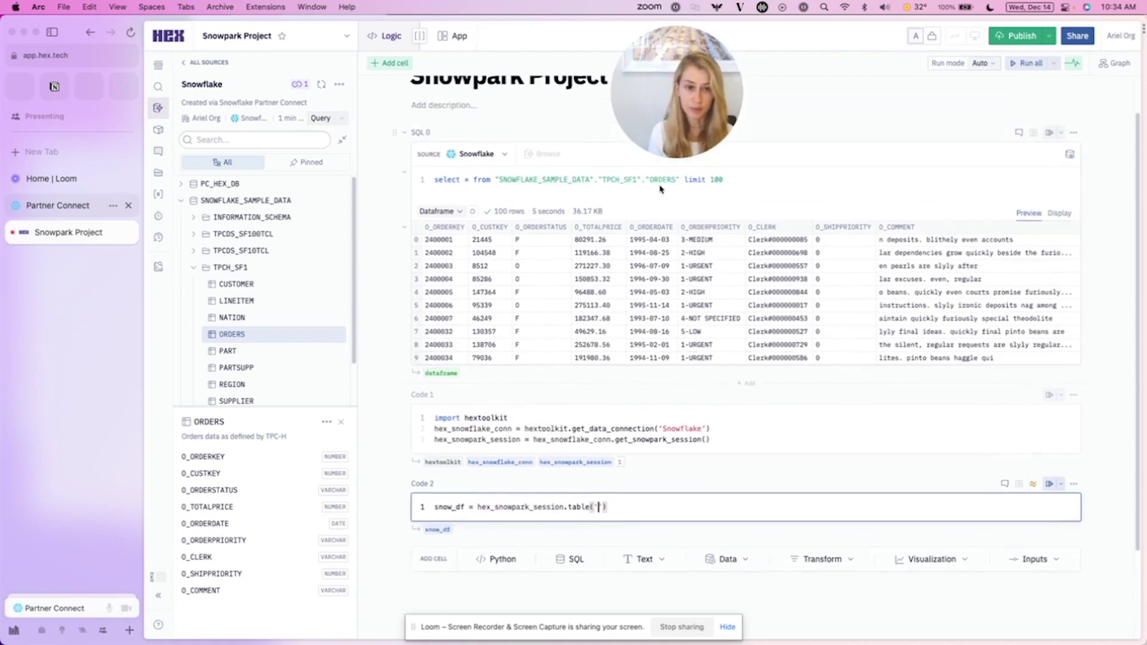
drag(677, 178, 495, 179)
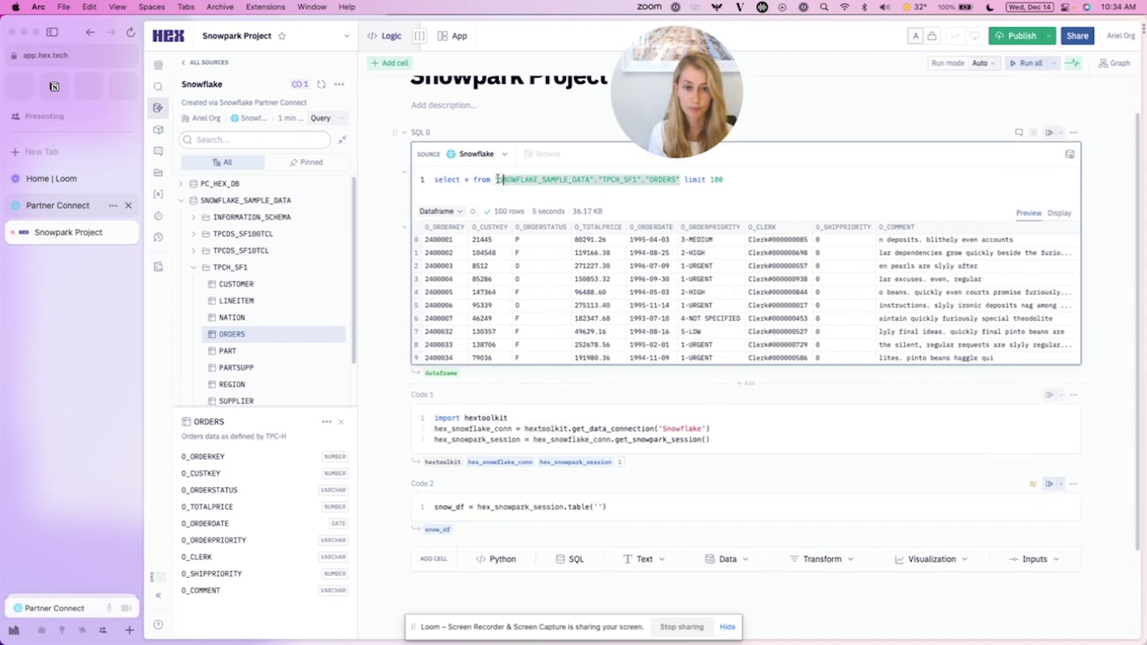
key(super+c)
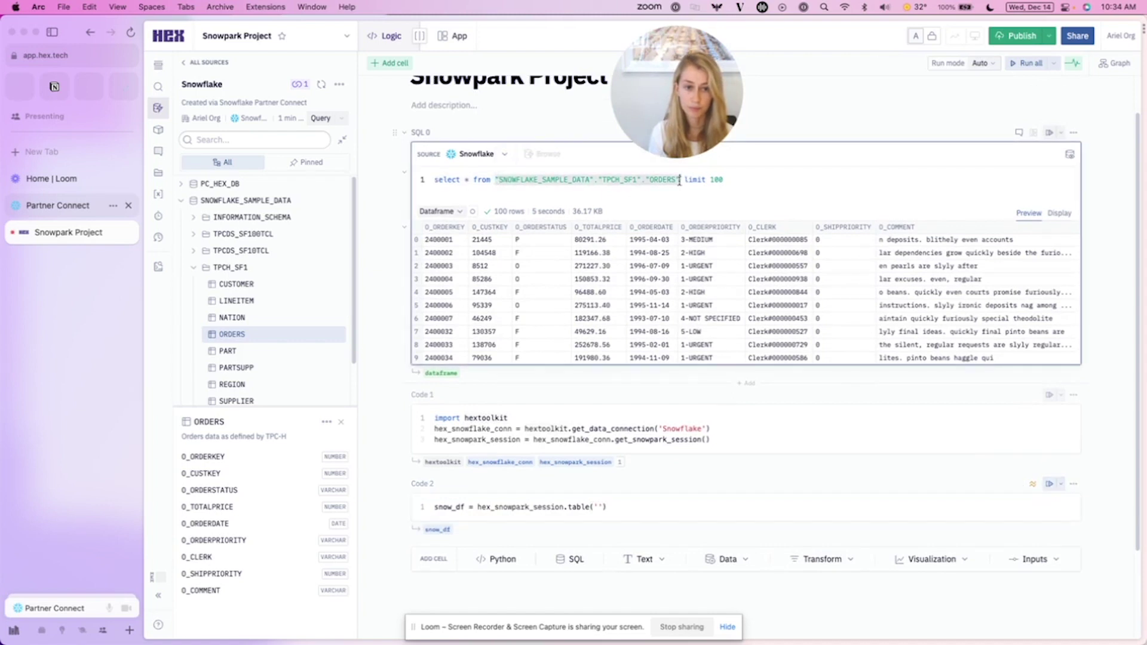
click(594, 509)
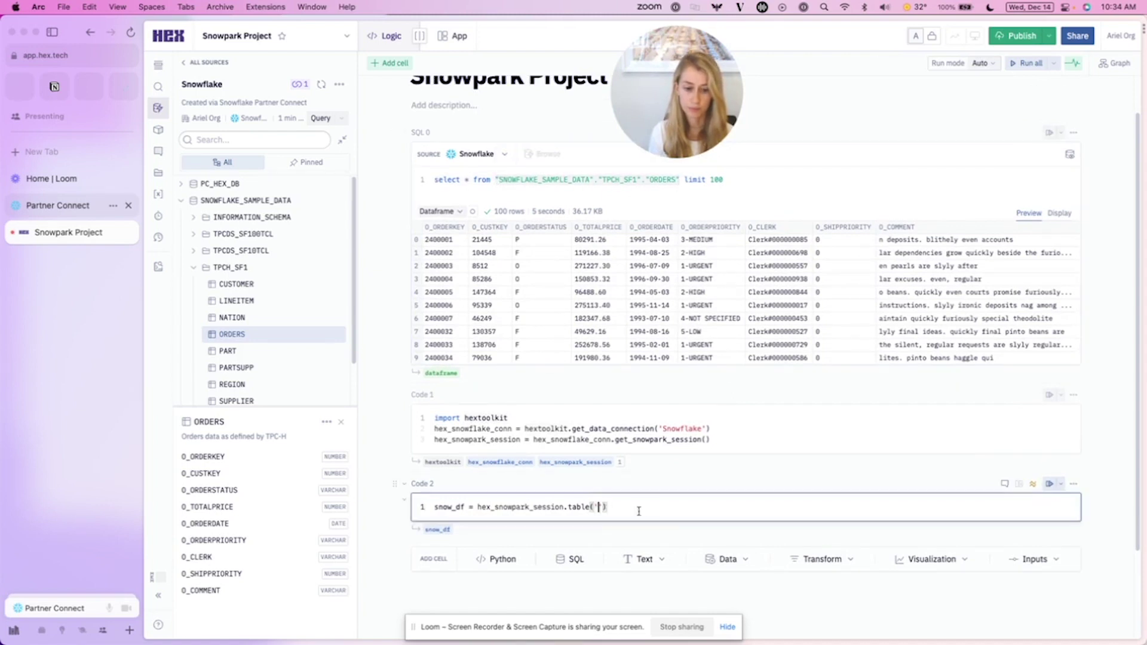
key(super+v)
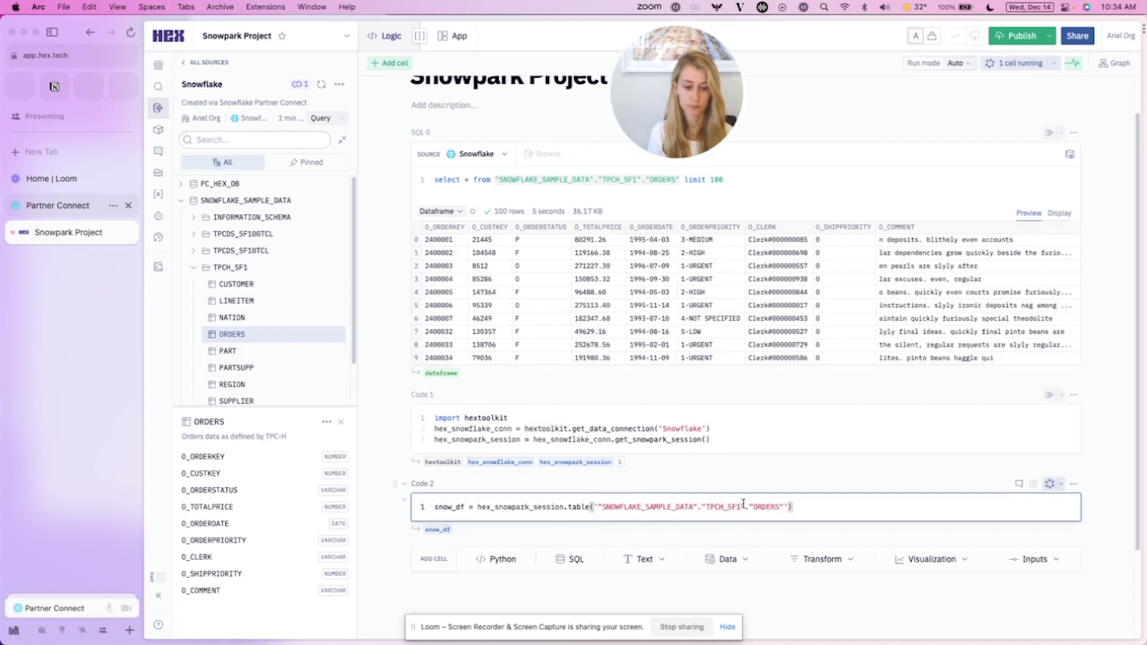
scroll(741, 508, down, 3)
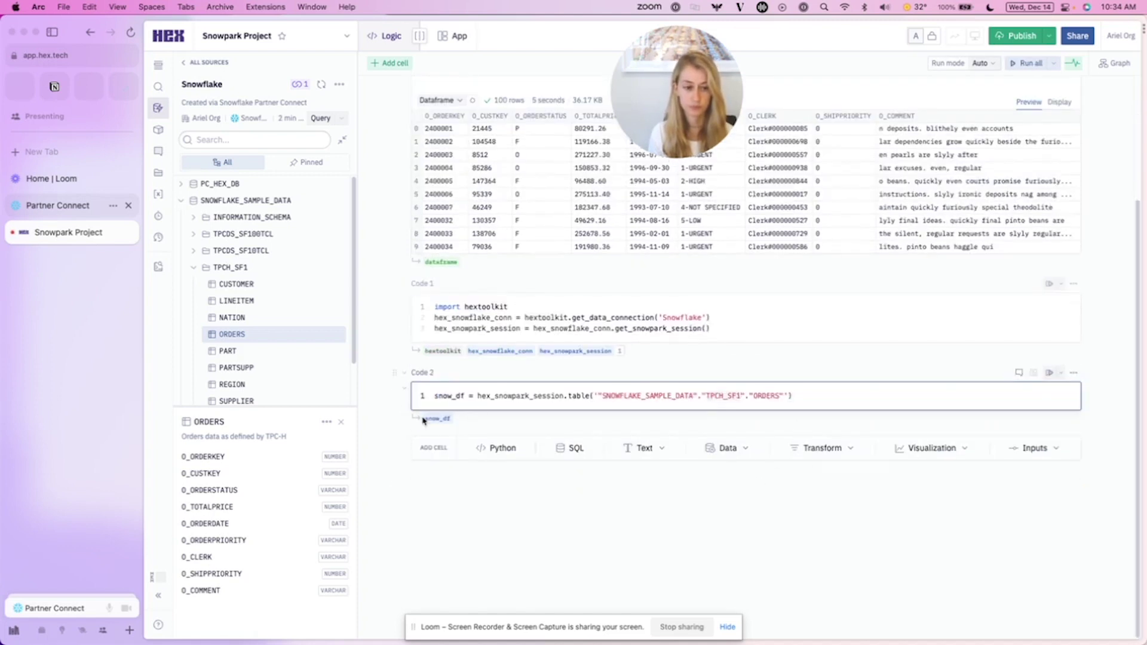